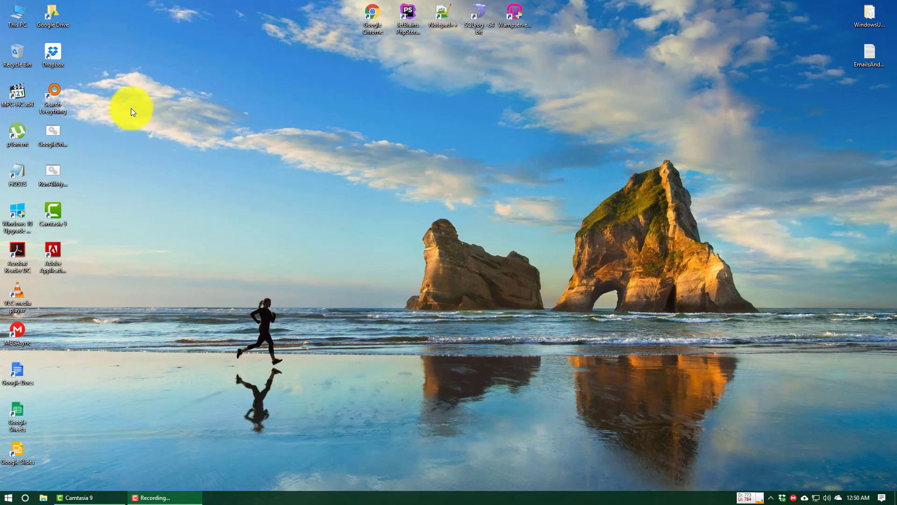
Step: Browse This PC to drive C: and compare the Program Files and Program Files (x86) folders
double_click(27, 21)
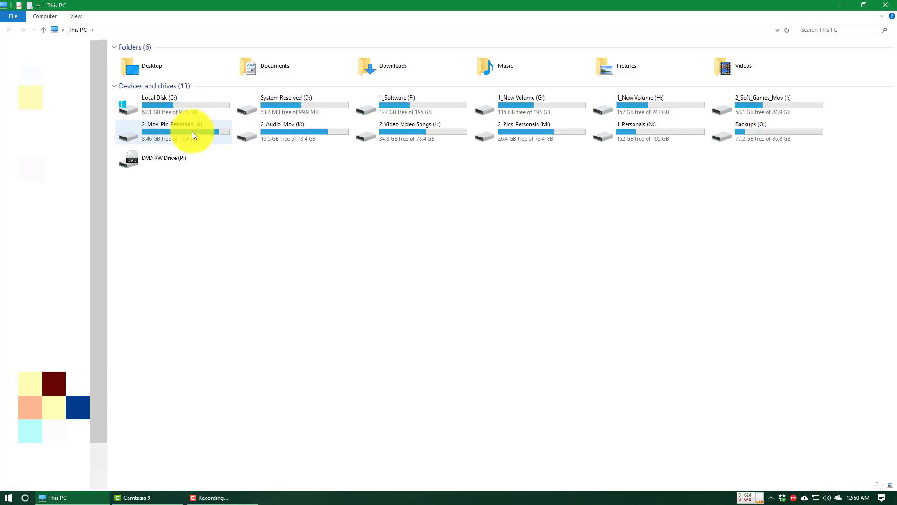
double_click(172, 106)
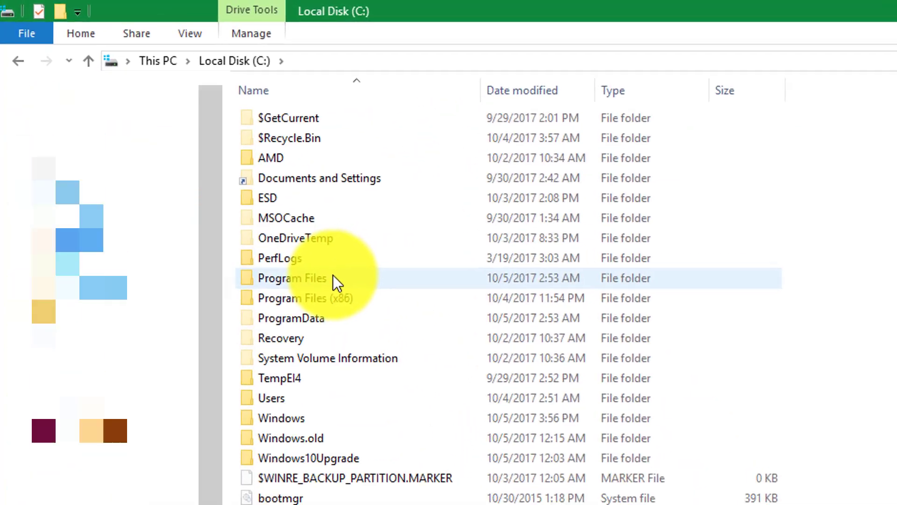
click(310, 279)
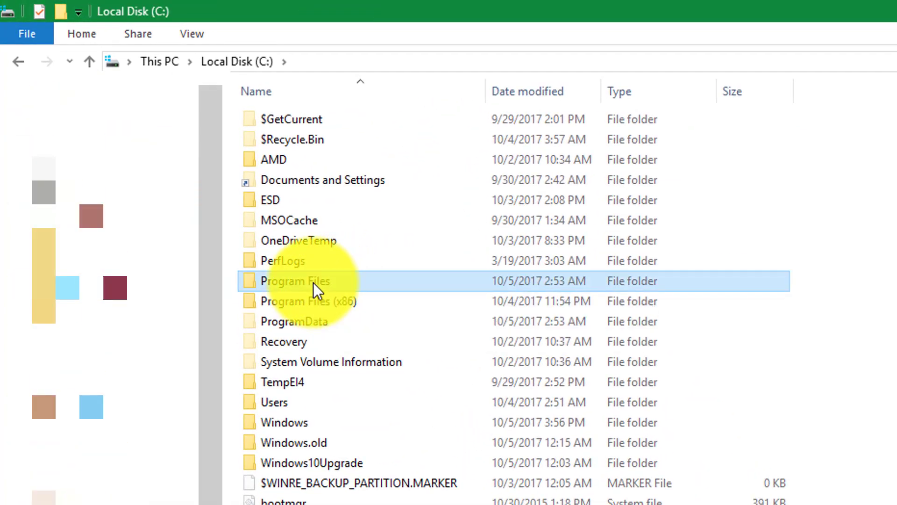
click(320, 303)
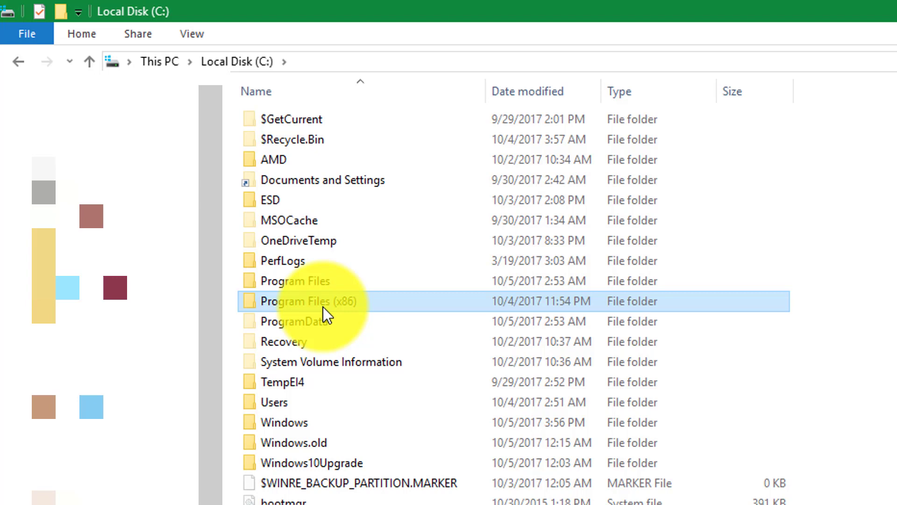
click(334, 279)
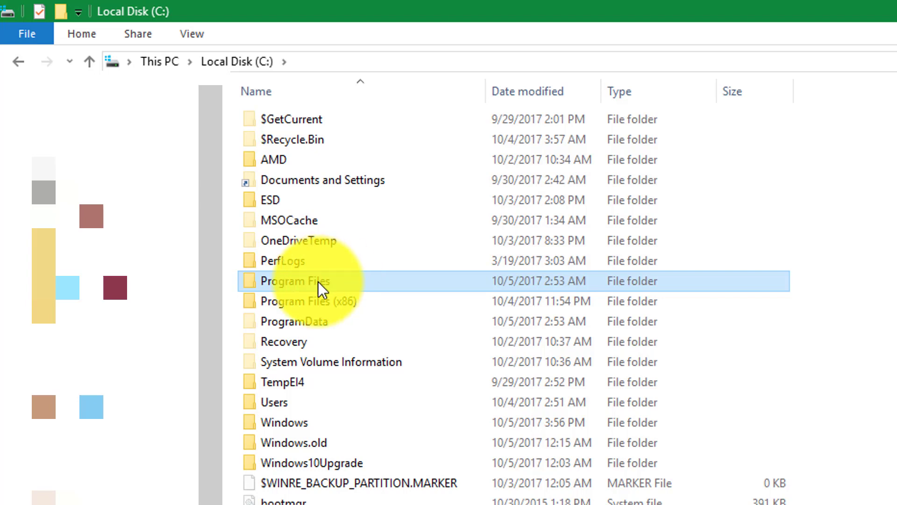
Step: Open the VLC media player shortcut's file location, C:\Program Files\VideoLAN\VLC
mouse_move(337, 289)
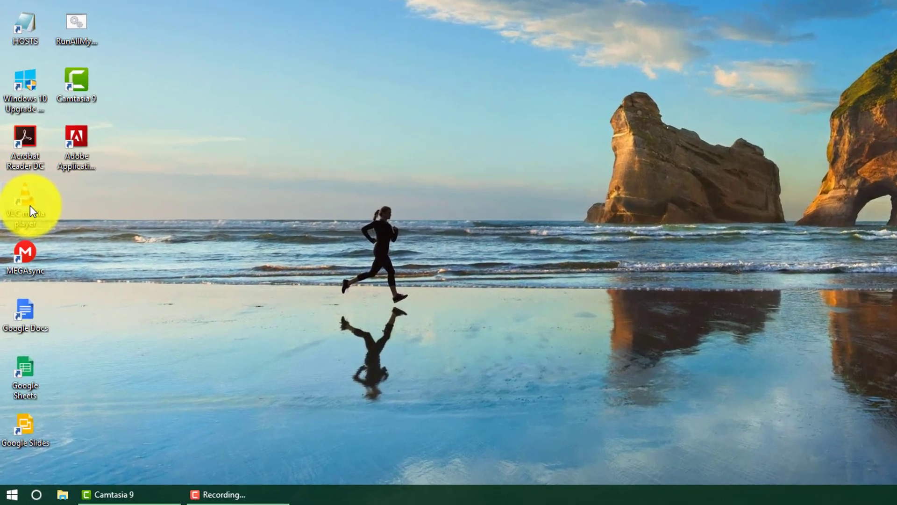
right_click(21, 298)
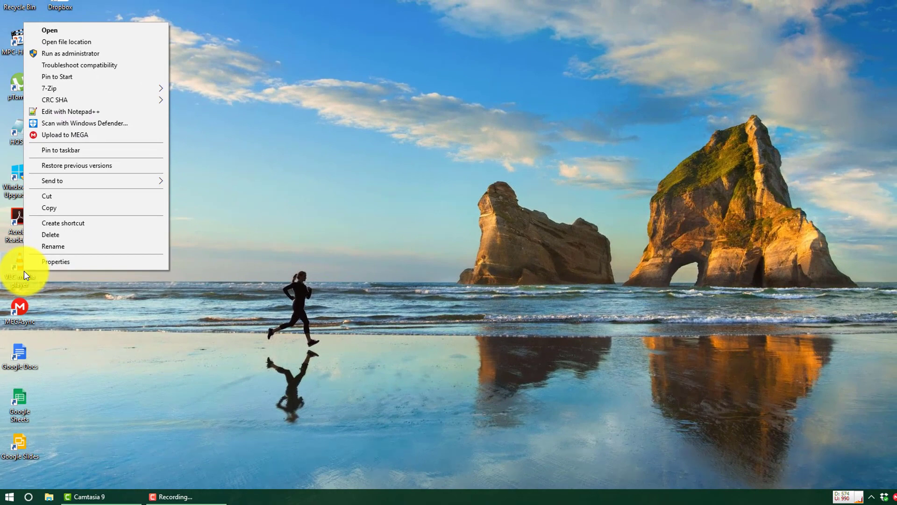
click(89, 43)
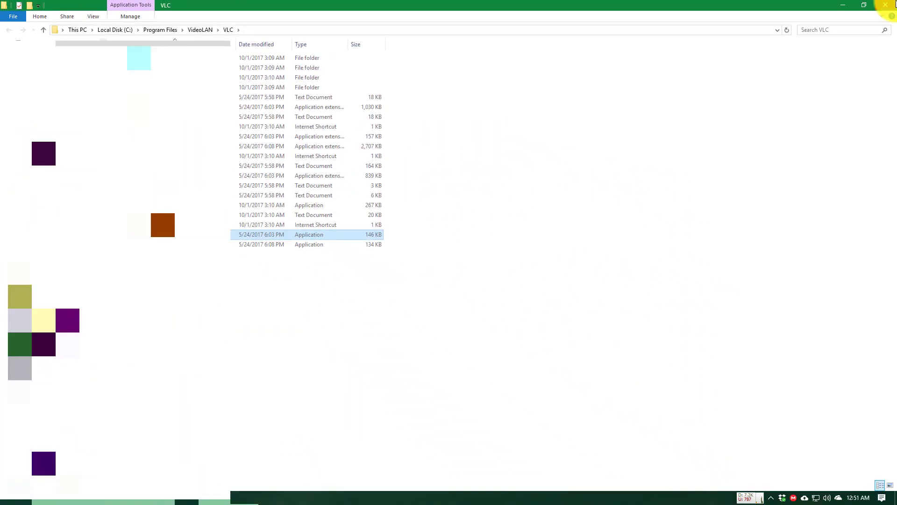
Step: Close the VLC folder window in File Explorer
click(888, 5)
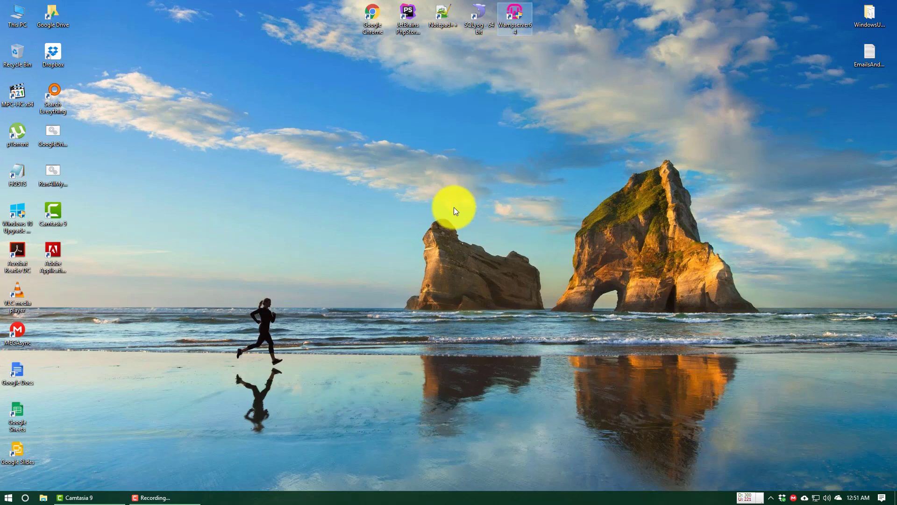
Step: Launch Task Manager from the taskbar and switch to the Details tab
right_click(359, 201)
right_click(306, 494)
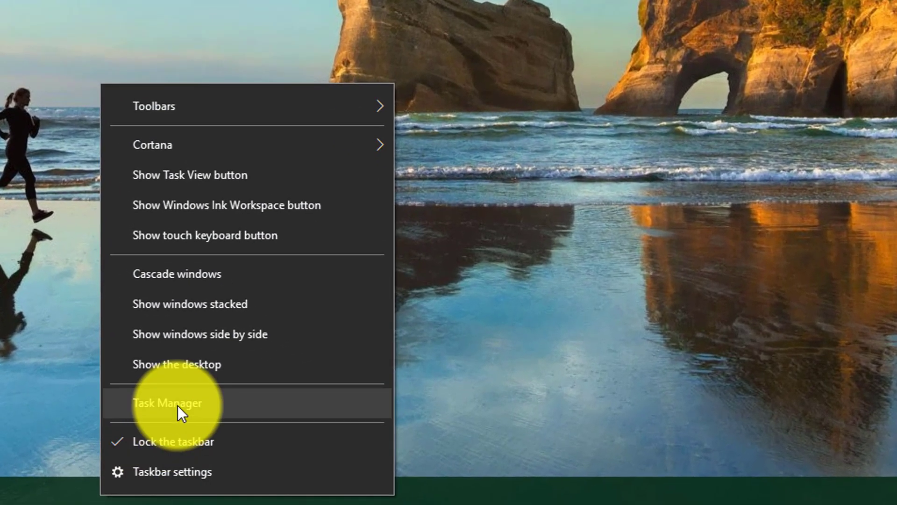
click(177, 405)
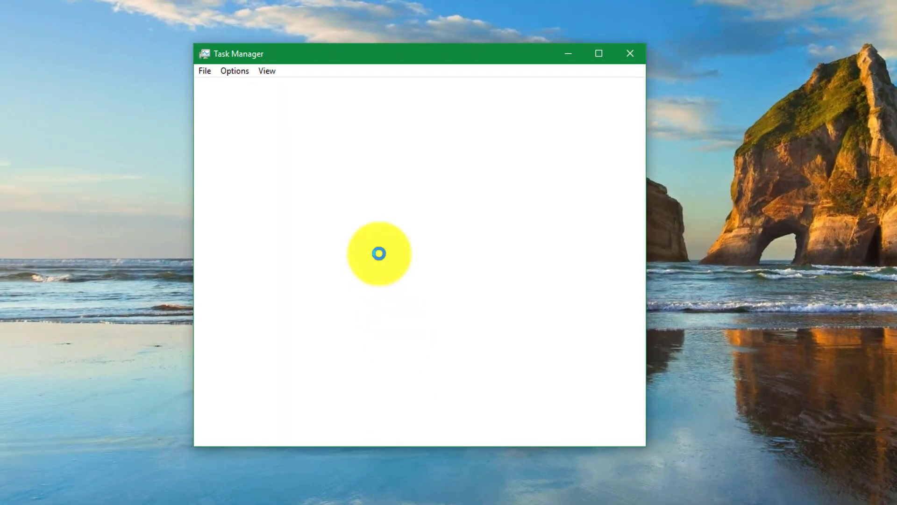
click(417, 89)
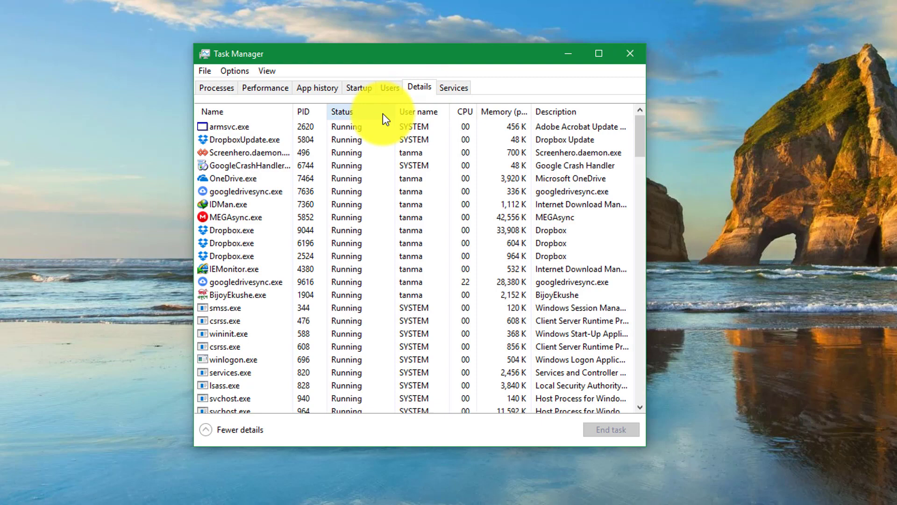
Step: Tick the Platform column in the process list's Select columns chooser
right_click(348, 112)
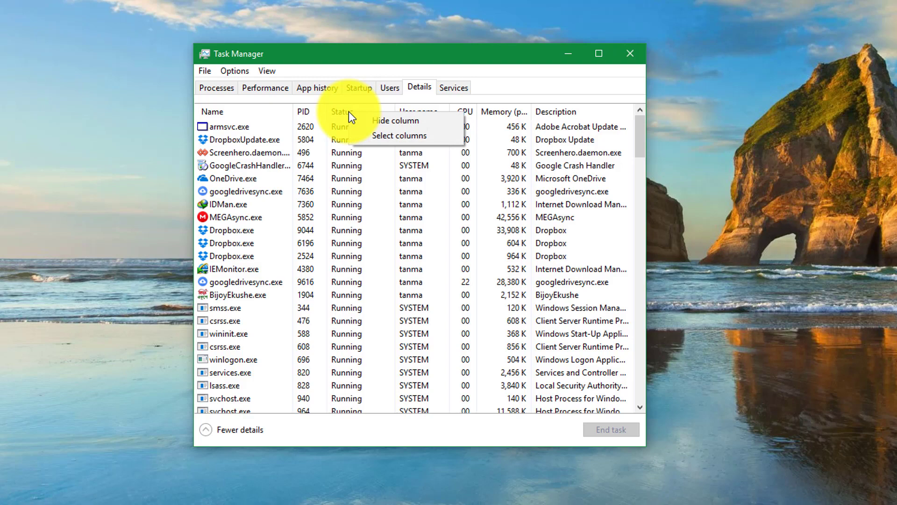
click(377, 141)
drag(441, 210, 439, 299)
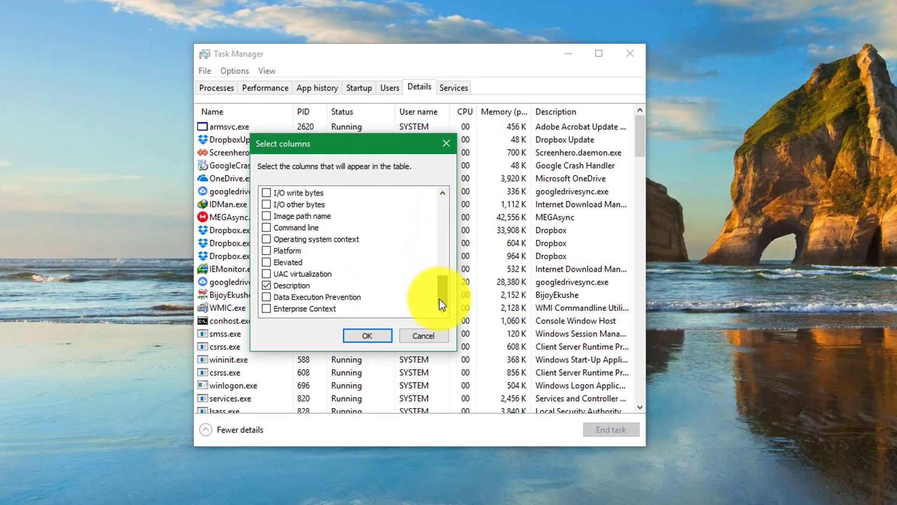
click(267, 251)
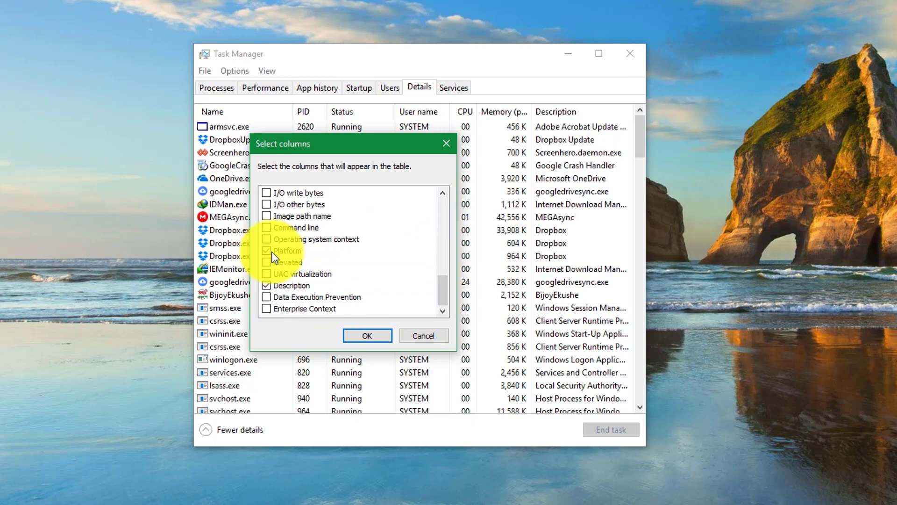
Step: Confirm the Platform column and select DropboxUpdate.exe, shown as a 32 bit process
click(365, 335)
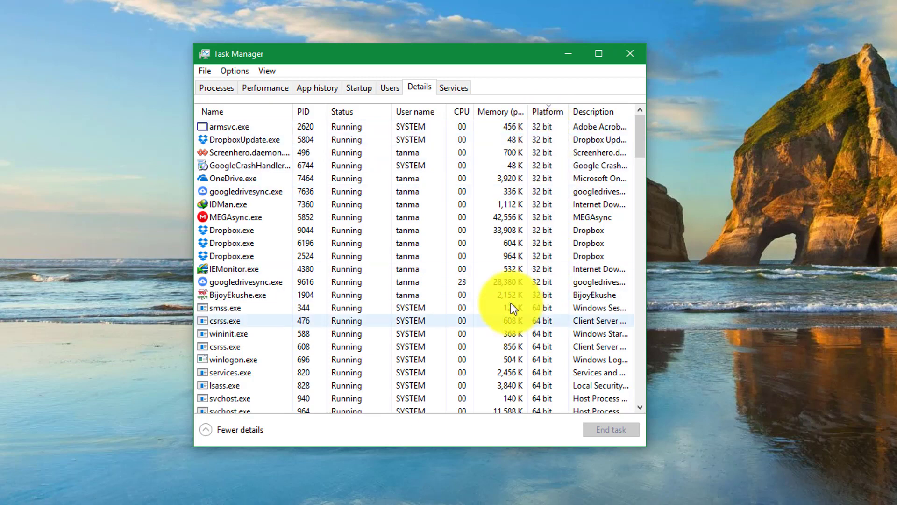
click(249, 141)
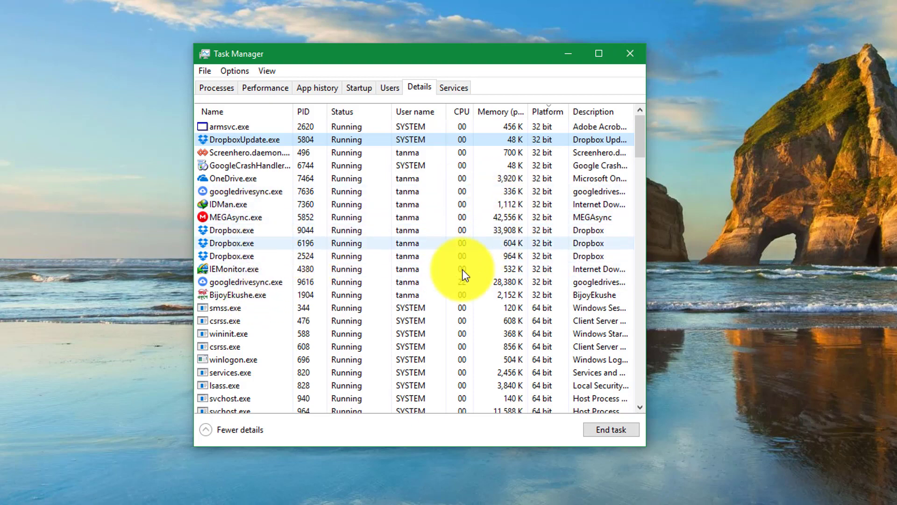
scroll(448, 294, down, 20)
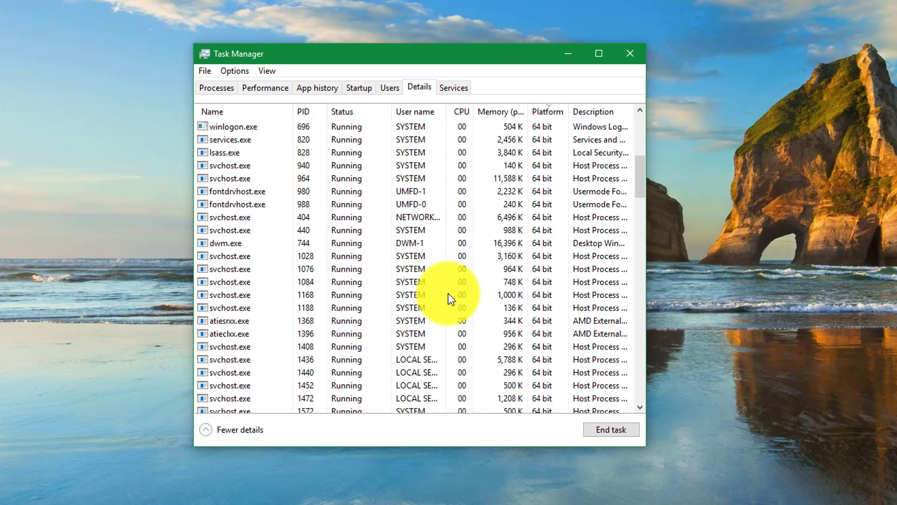
scroll(448, 294, down, 15)
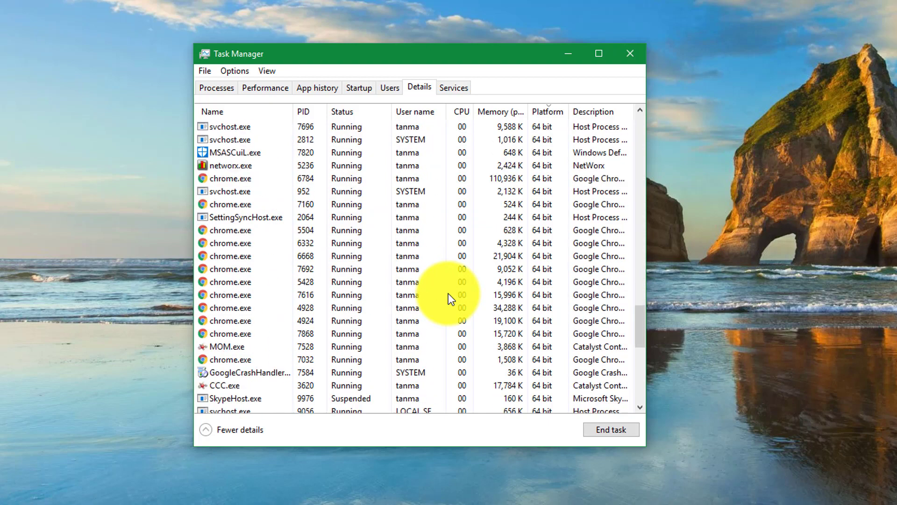
scroll(449, 293, down, 6)
scroll(449, 293, down, 4)
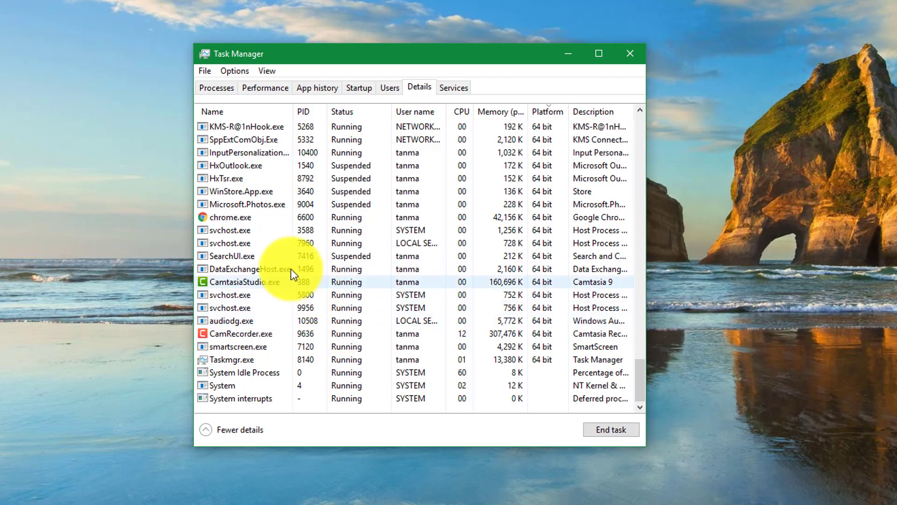
scroll(292, 268, up, 1)
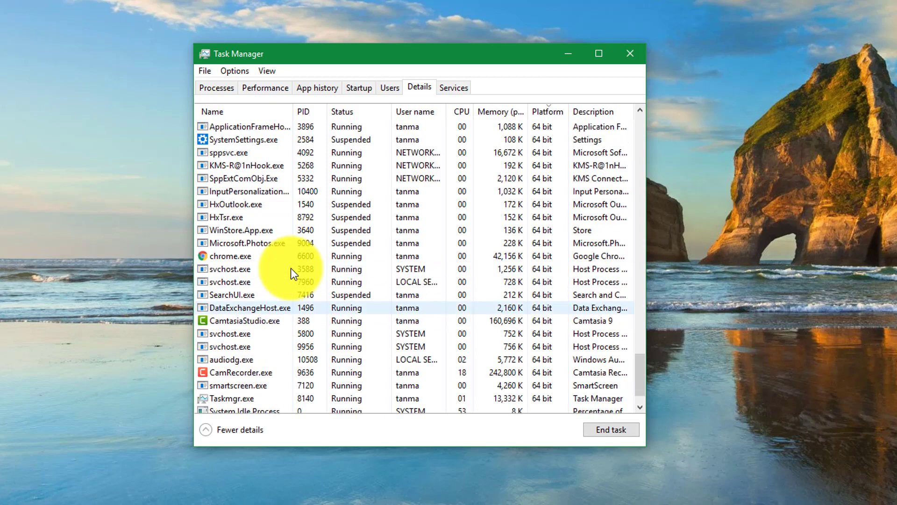
click(274, 320)
scroll(274, 320, up, 2)
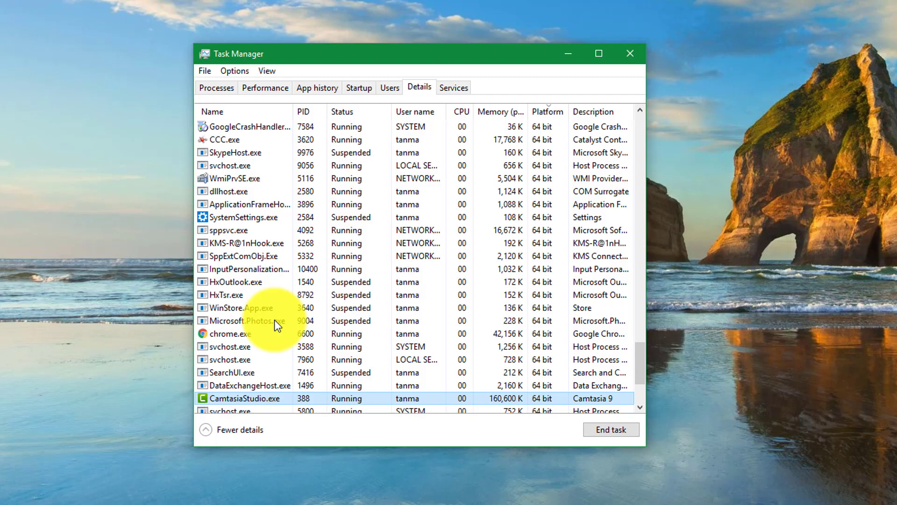
scroll(275, 319, up, 1)
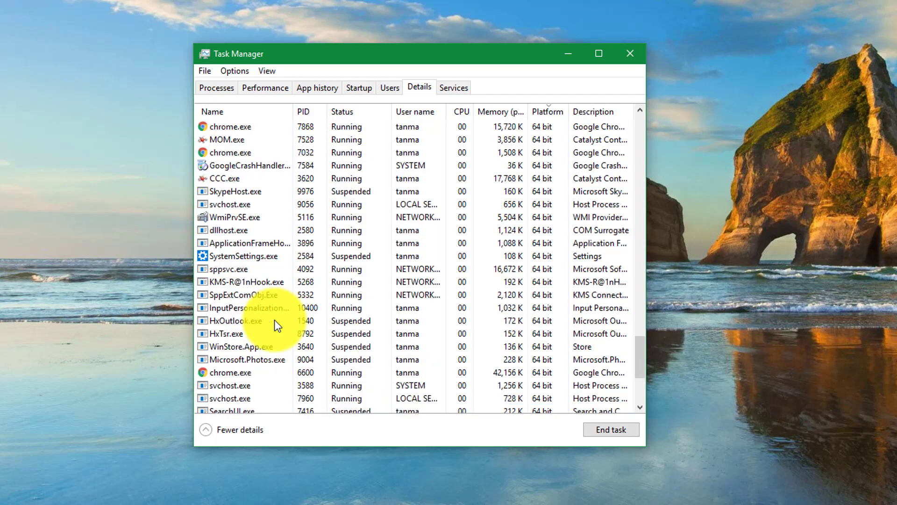
click(247, 152)
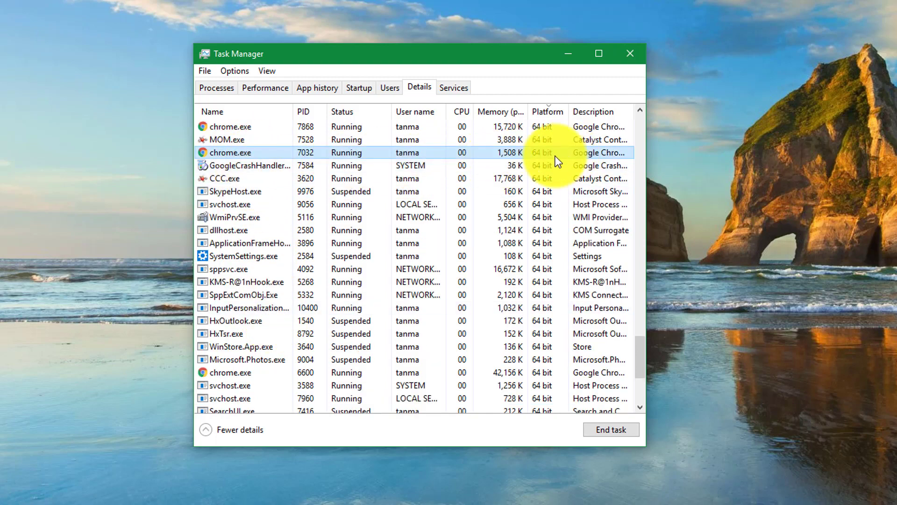
scroll(414, 236, up, 1)
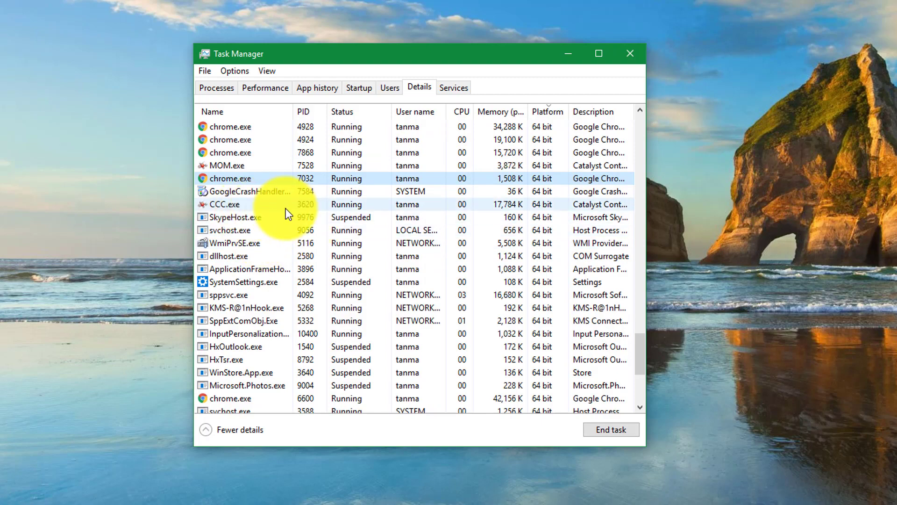
scroll(253, 209, down, 1)
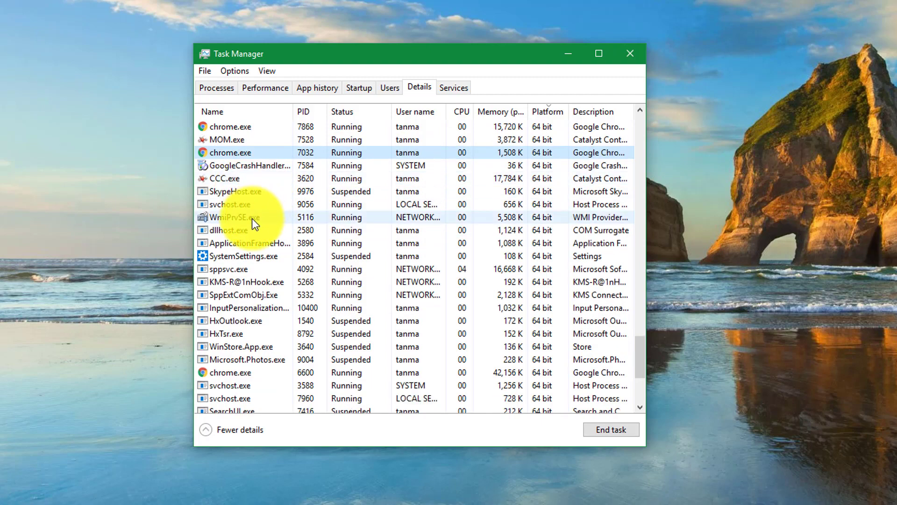
click(247, 192)
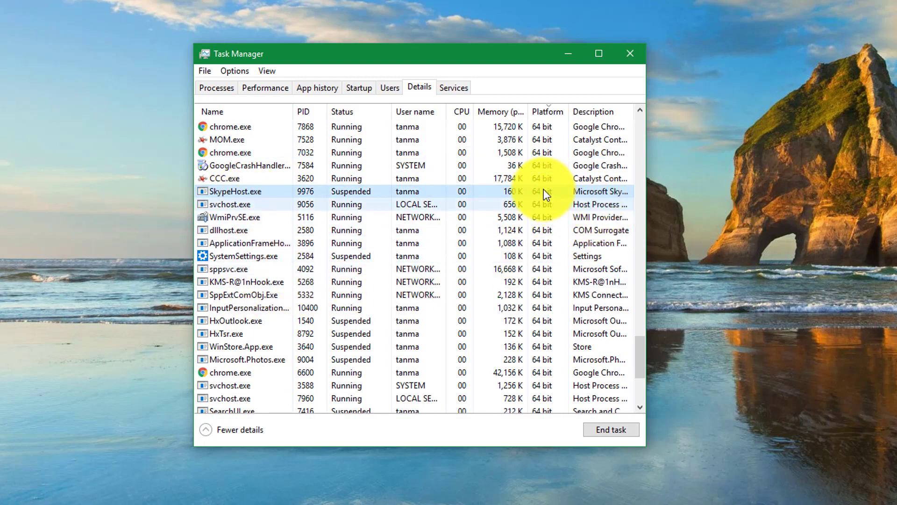
scroll(534, 231, up, 20)
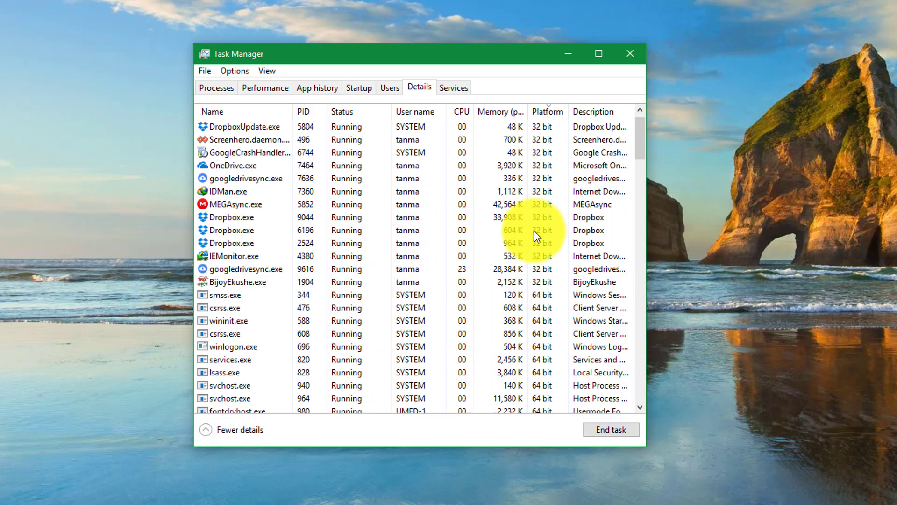
scroll(533, 231, up, 1)
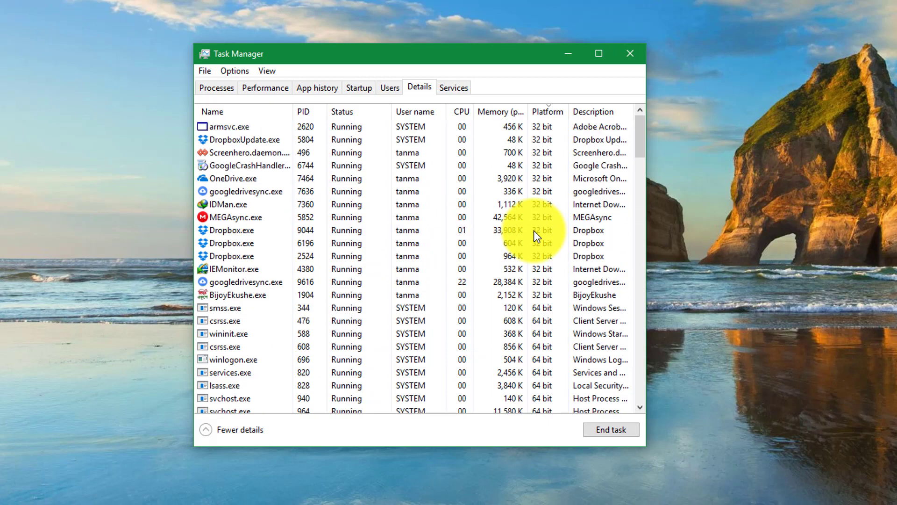